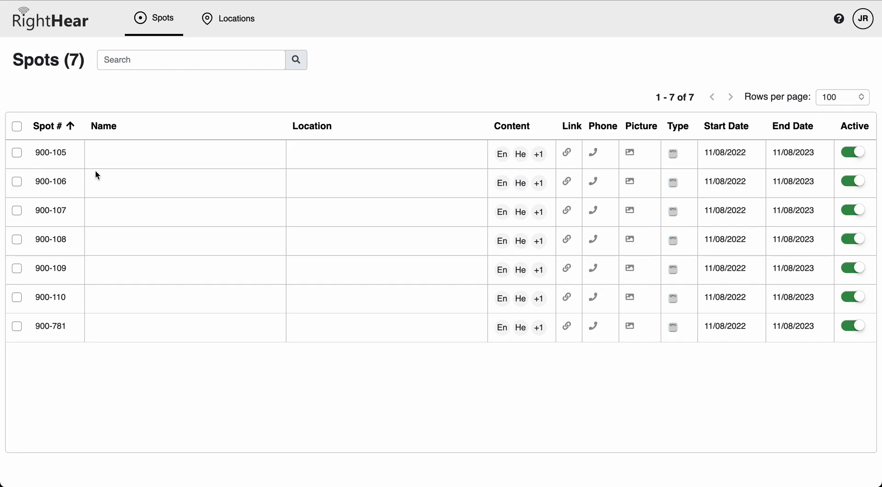
# Open spot 900-105 for editing and name it "Elevators".
pyautogui.click(17, 154)
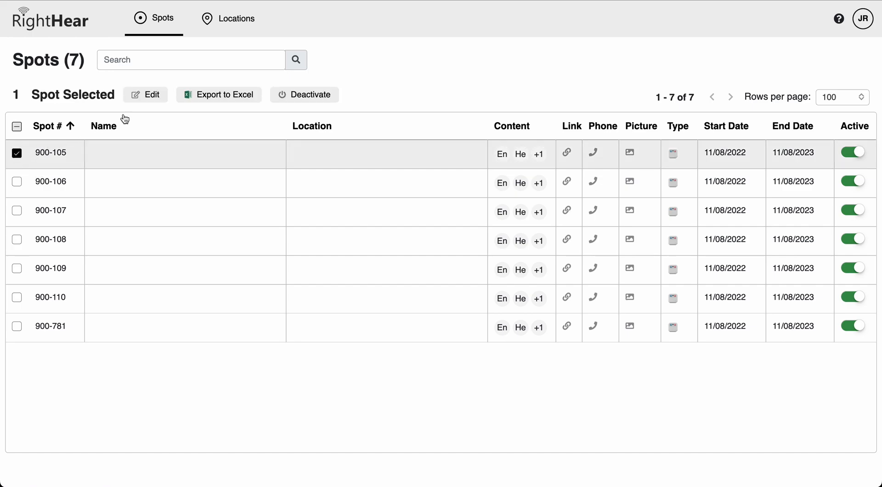
pyautogui.click(161, 94)
pyautogui.click(284, 168)
pyautogui.write('Elevators')
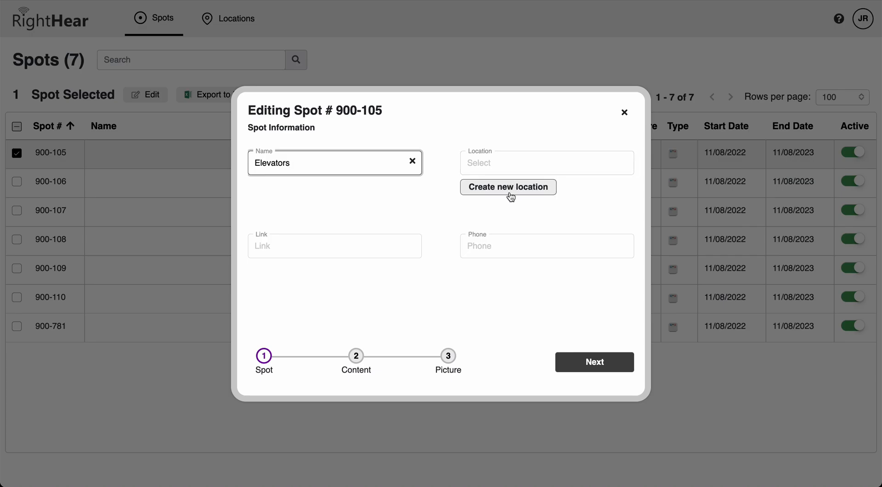
# Create a new location named "Right-Hear Offices" for the spot, using the suggested RightHear Headquarters address.
pyautogui.click(510, 187)
pyautogui.click(295, 102)
pyautogui.write('Right-Hear ')
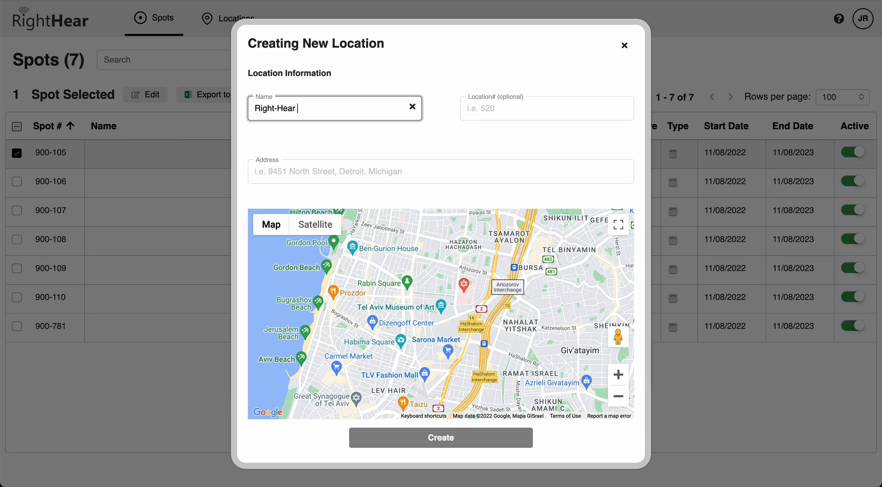
pyautogui.write('Offices')
pyautogui.press('Tab')
pyautogui.press('Tab')
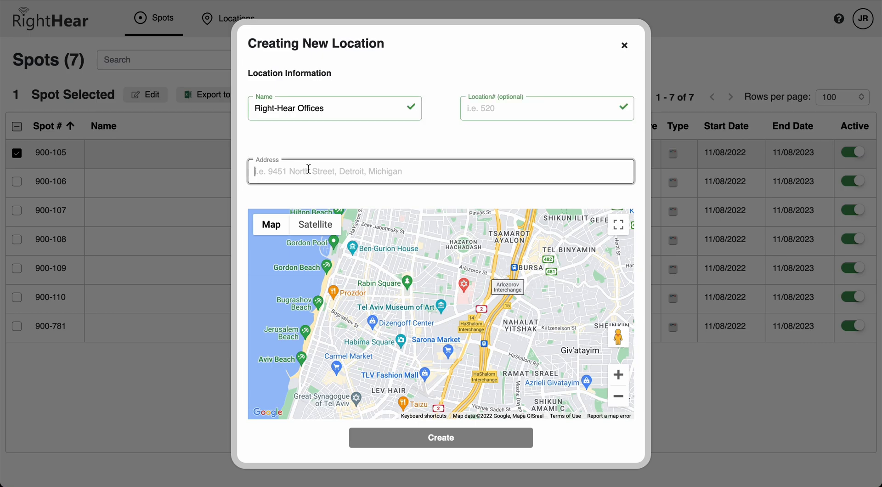
pyautogui.write('Righthear')
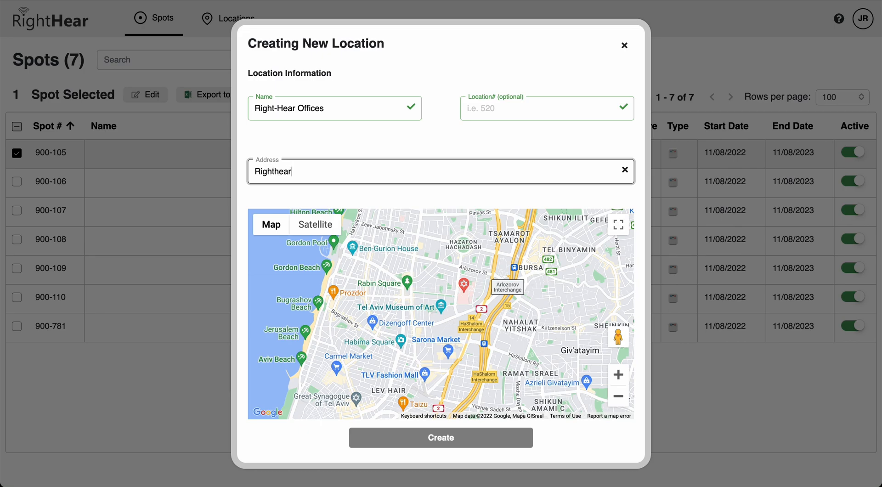
pyautogui.press('Down')
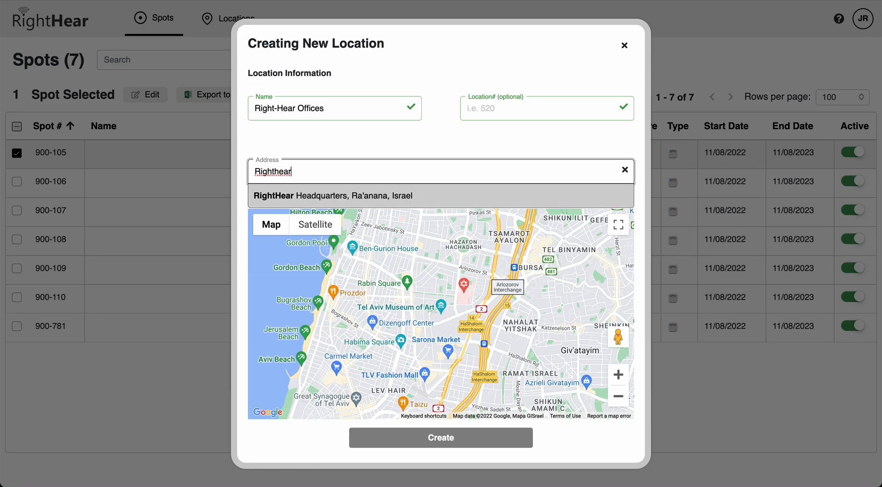
pyautogui.press('Return')
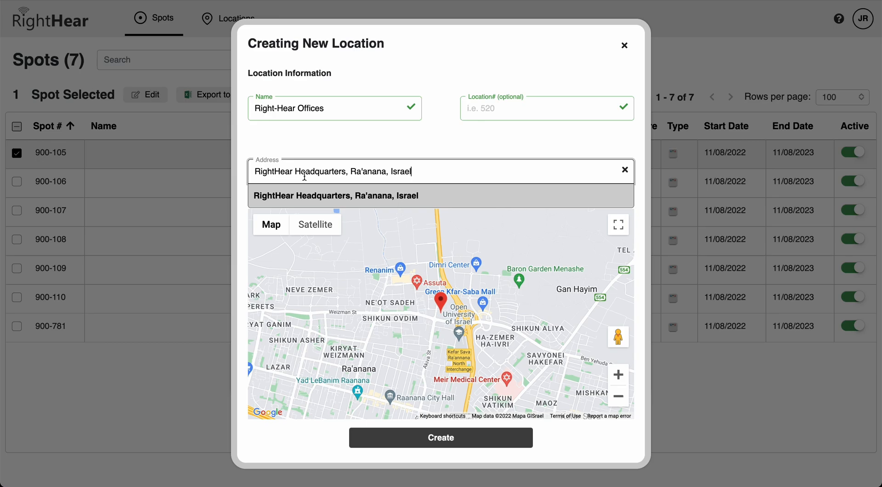
pyautogui.click(302, 196)
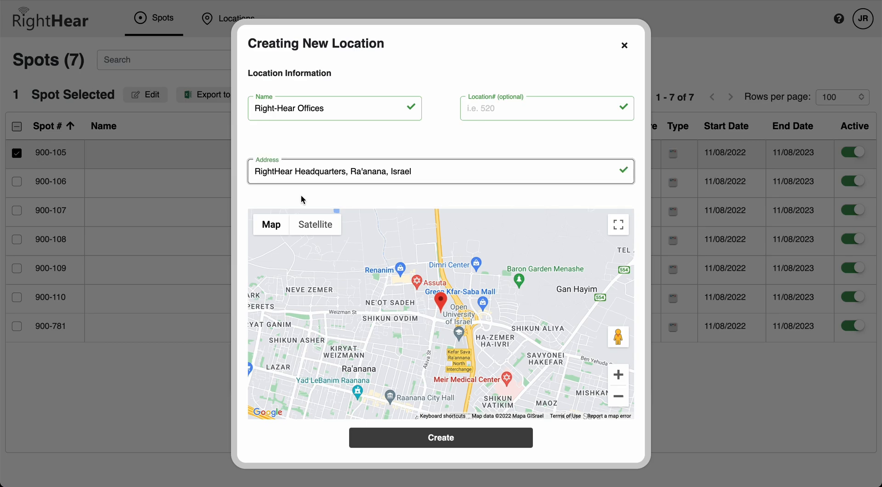
pyautogui.click(437, 439)
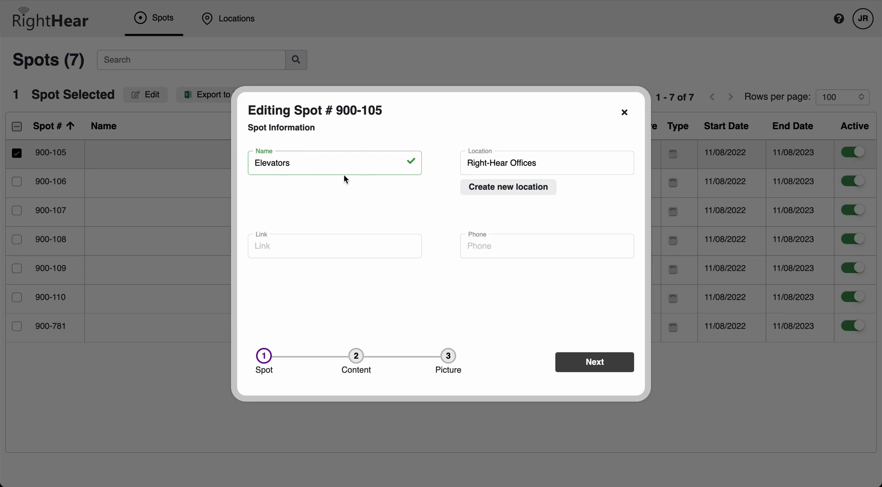
# Set the spot's link to google.com, enter its phone number, and continue to the content stage.
pyautogui.click(295, 249)
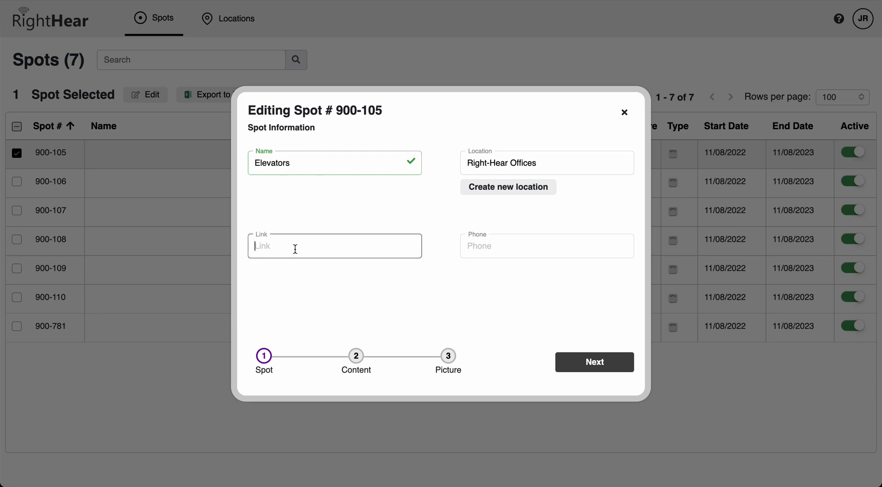
pyautogui.write('goog')
pyautogui.write('l.e')
pyautogui.press('BackSpace')
pyautogui.press('BackSpace')
pyautogui.write('e.com')
pyautogui.press('Tab')
pyautogui.write('12345')
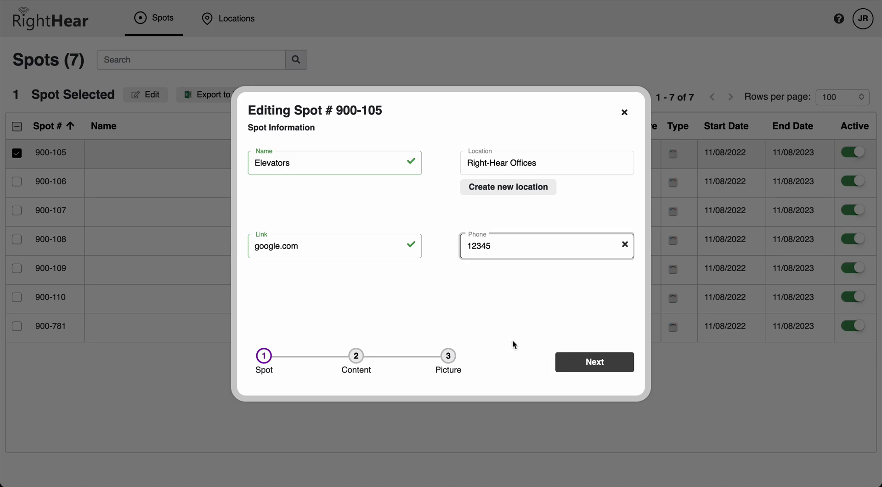
pyautogui.click(589, 361)
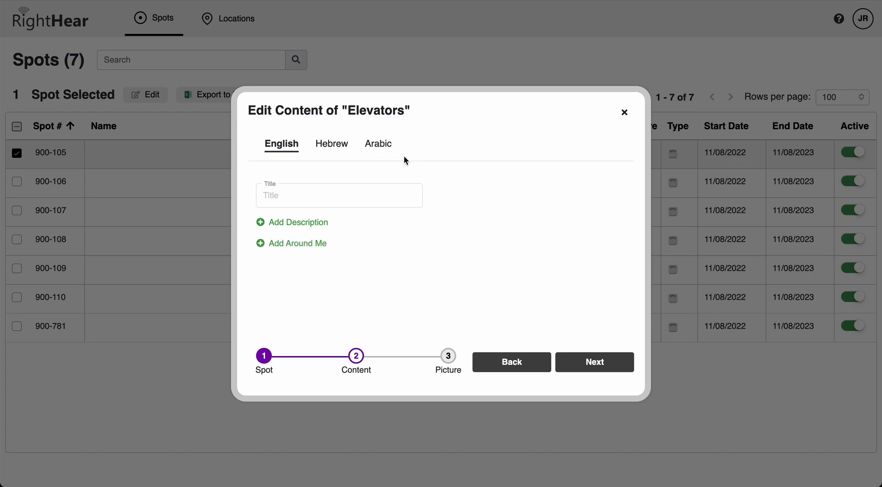
# Give the English content the title "Elevators" and the description "You have reached the elevators on the 3rd floor".
pyautogui.click(344, 201)
pyautogui.write('Ele')
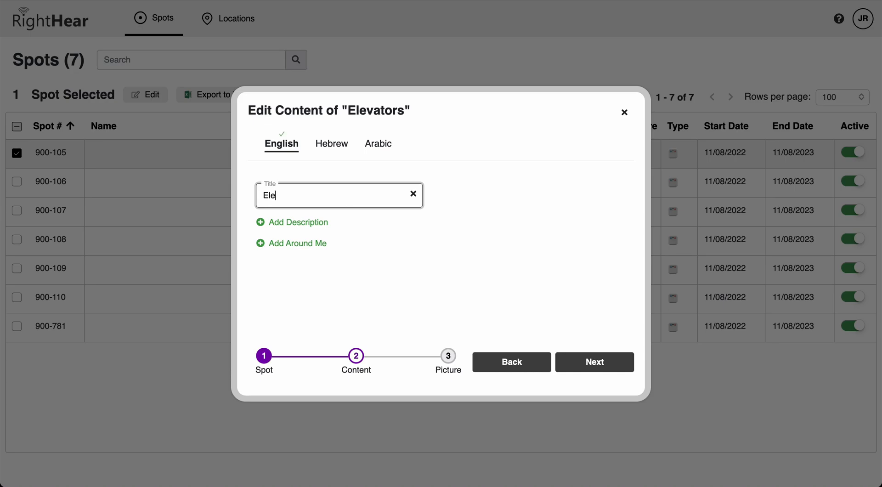
pyautogui.write('vators')
pyautogui.click(298, 228)
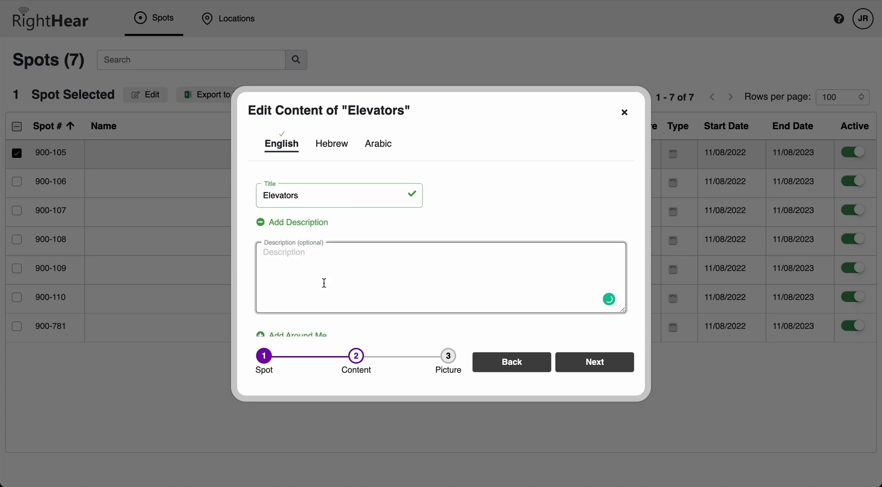
pyautogui.write('You have r')
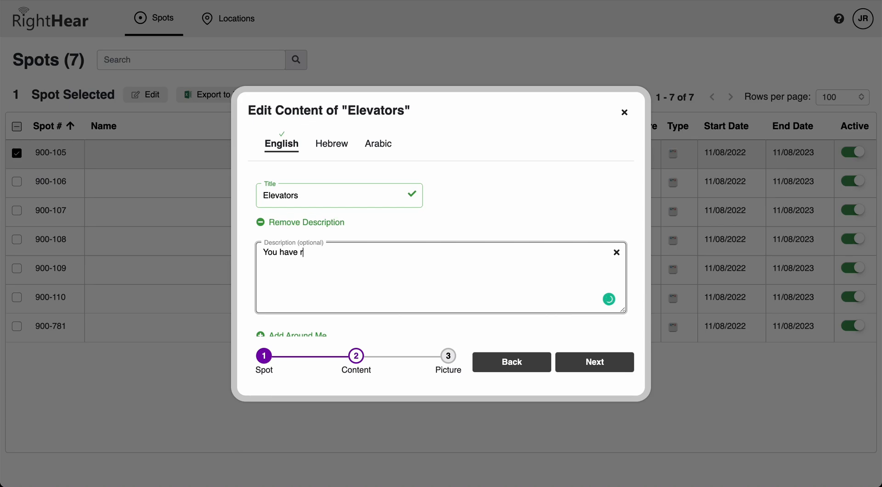
pyautogui.write('eached the elevatoe')
pyautogui.write('s on the 3rd floor')
# Add a west Around Me entry titled "Bathrooms" with the description "The bathrooms are 10 feet ahead of you".
pyautogui.scroll(-1, 347, 321)
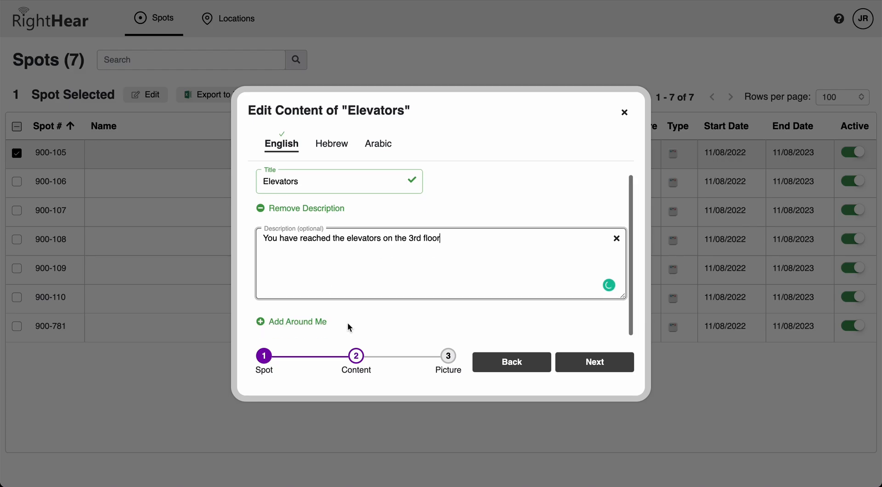
pyautogui.click(309, 327)
pyautogui.scroll(-3, 315, 308)
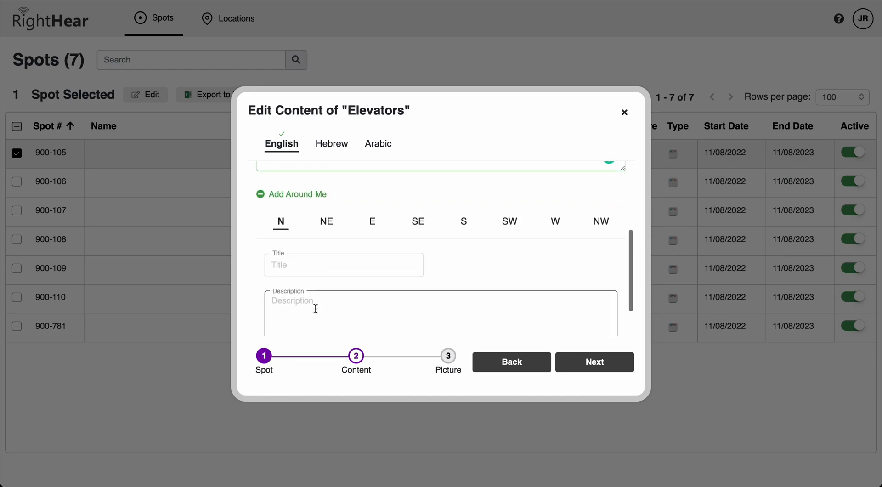
pyautogui.scroll(-1, 315, 307)
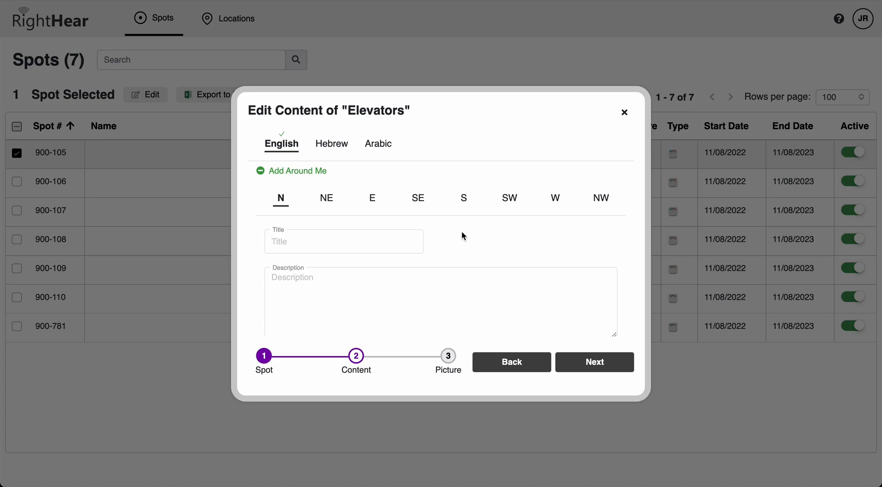
pyautogui.click(555, 199)
pyautogui.click(366, 236)
pyautogui.write('Bathrooms')
pyautogui.click(368, 289)
pyautogui.write('The bathrooms are 20')
pyautogui.press('BackSpace')
pyautogui.write('10 feet ahead of you')
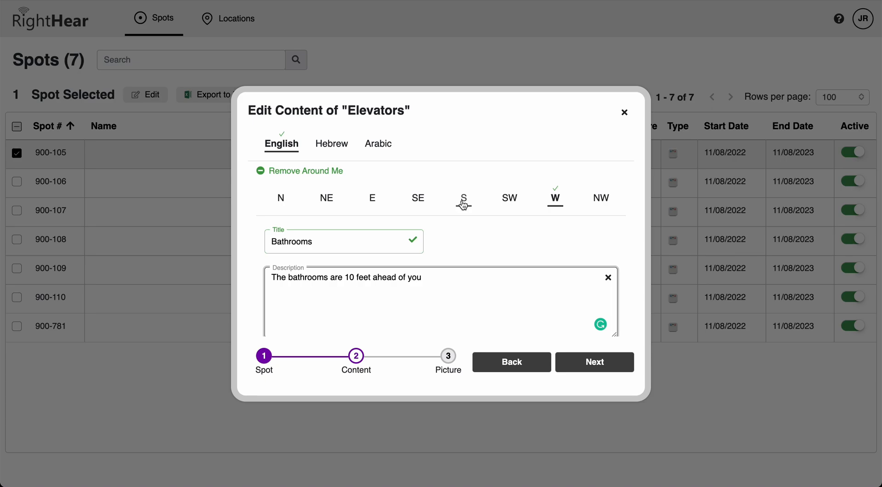
pyautogui.scroll(-1, 592, 234)
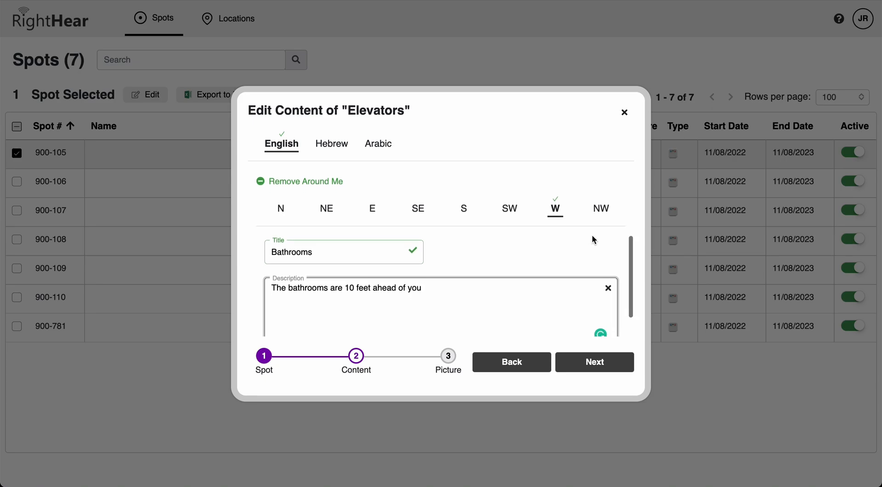
# Finish editing the Elevators spot without adding a picture and return to the spots list.
pyautogui.click(582, 369)
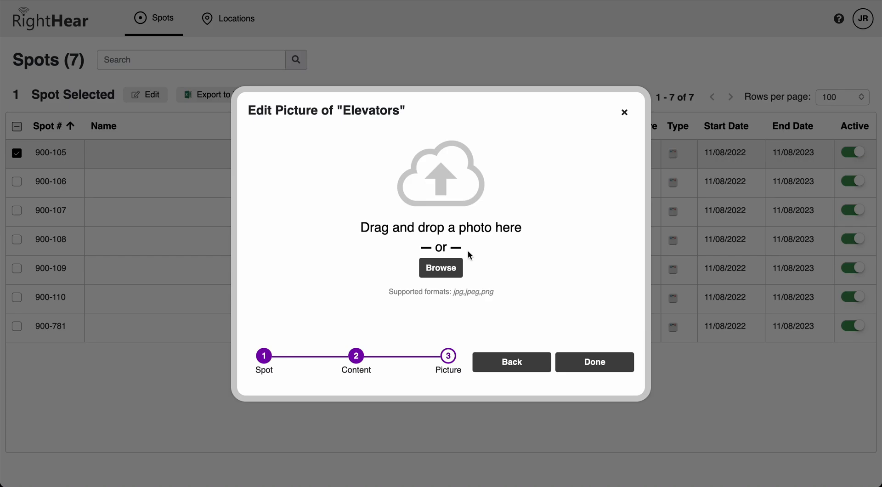
pyautogui.click(585, 368)
pyautogui.click(487, 280)
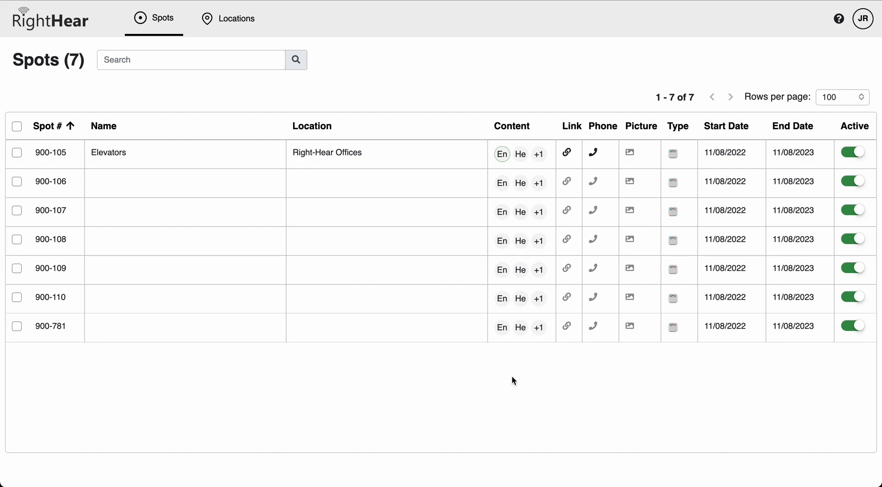
# Start deactivating the Elevators spot, but cancel the status change.
pyautogui.click(857, 154)
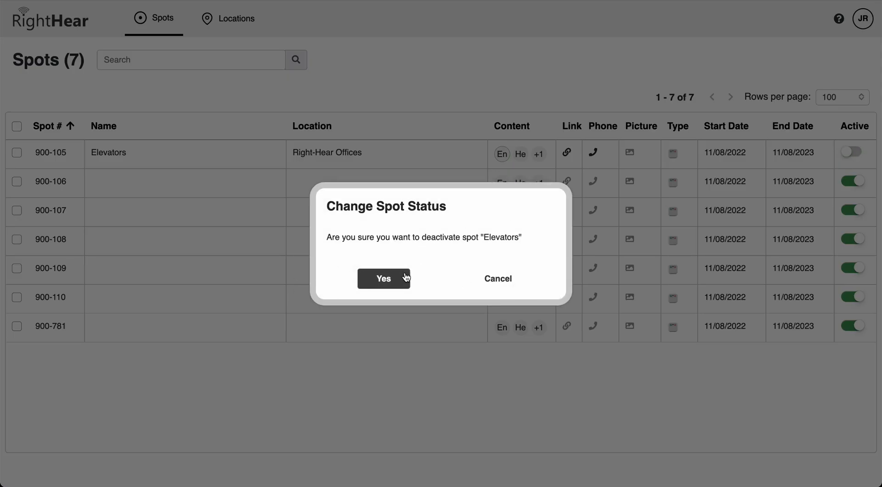
pyautogui.click(502, 278)
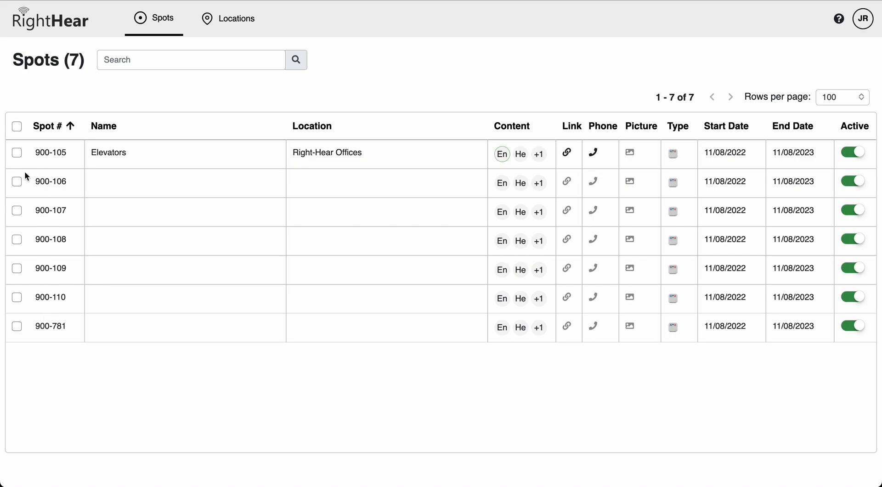
# Open spots 900-106, 900-107 and 900-108 for joint editing and set their location to Right-Hear Offices.
pyautogui.click(16, 181)
pyautogui.click(18, 211)
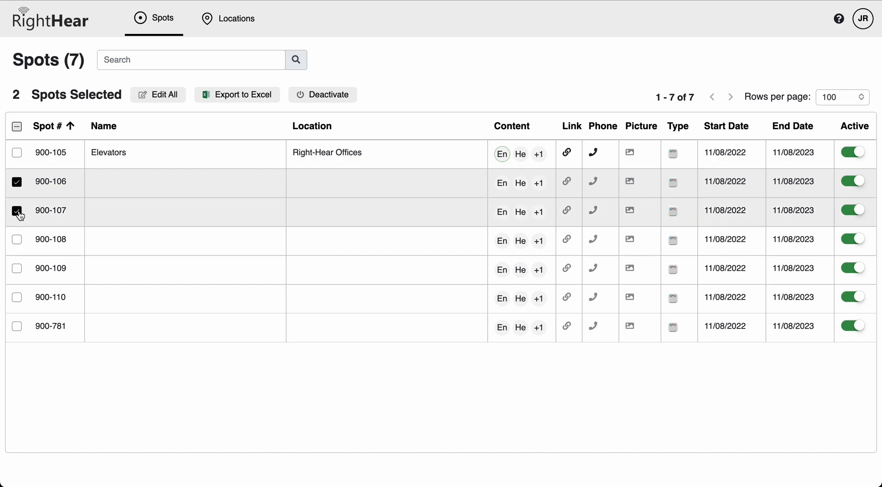
pyautogui.click(16, 240)
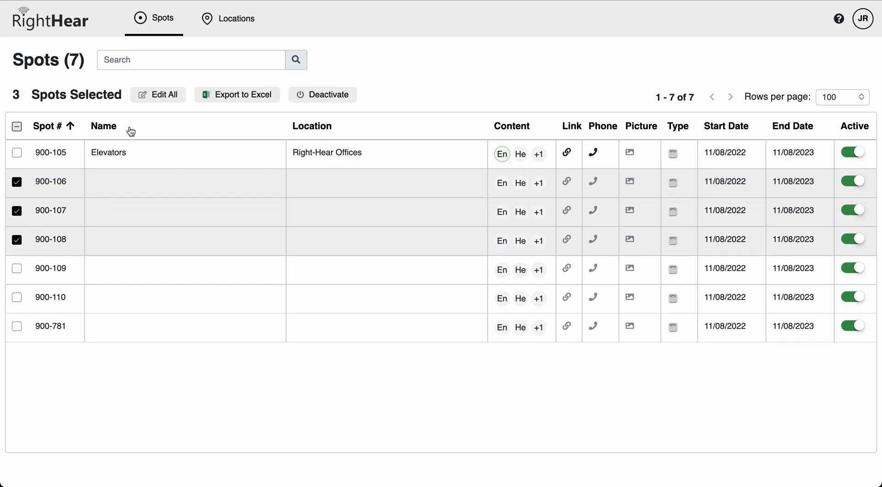
pyautogui.click(176, 100)
pyautogui.click(536, 208)
pyautogui.click(528, 235)
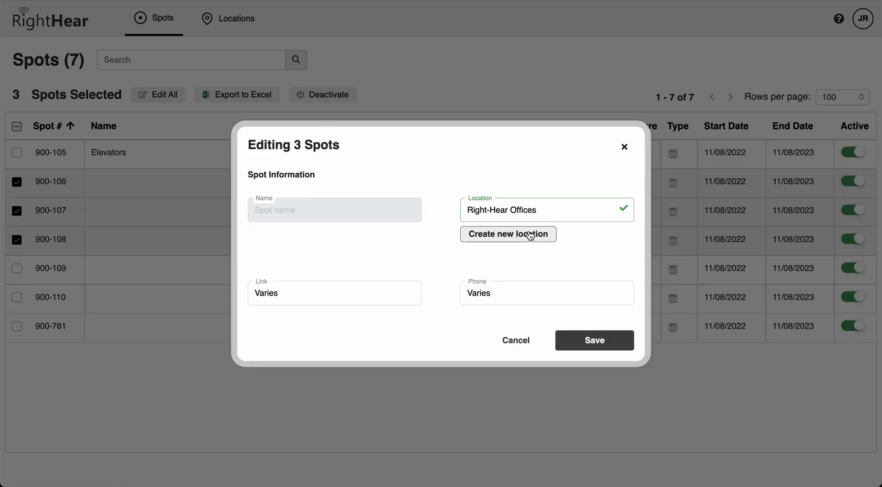
# Set the three spots' link to google.com, enter their phone number, and save the changes.
pyautogui.click(374, 301)
pyautogui.write('google.com')
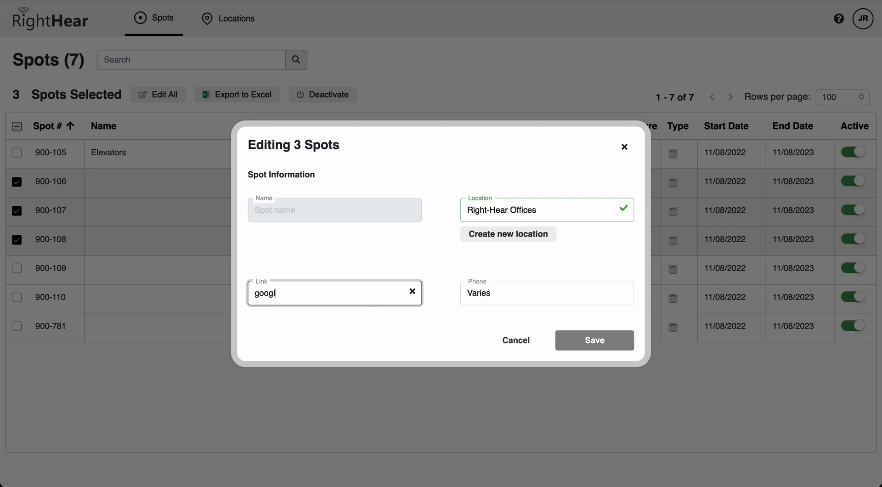
pyautogui.press('Tab')
pyautogui.write('12345')
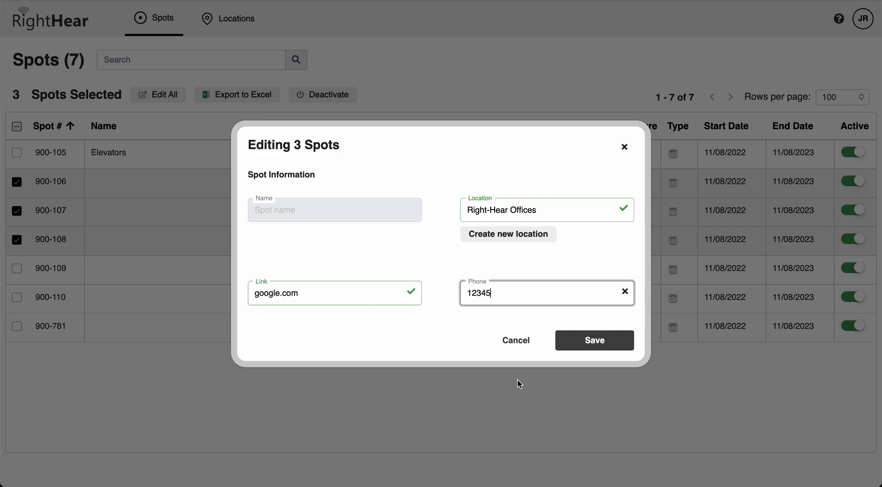
pyautogui.click(593, 340)
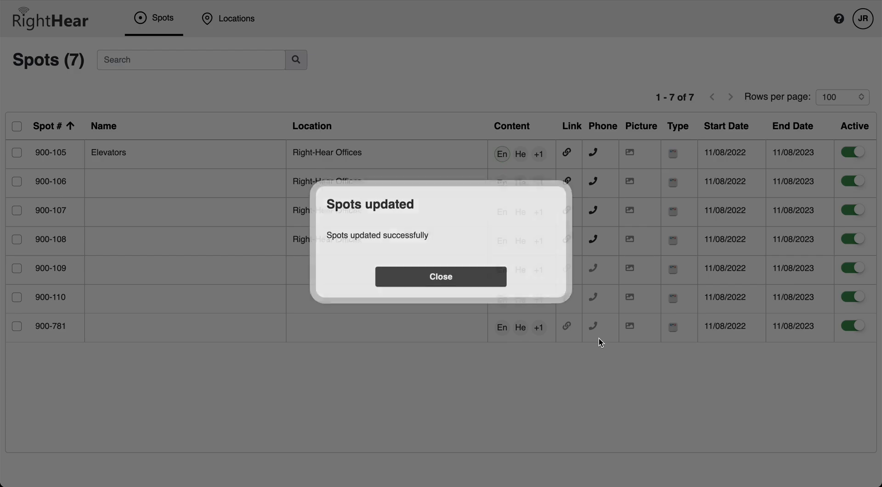
pyautogui.click(471, 286)
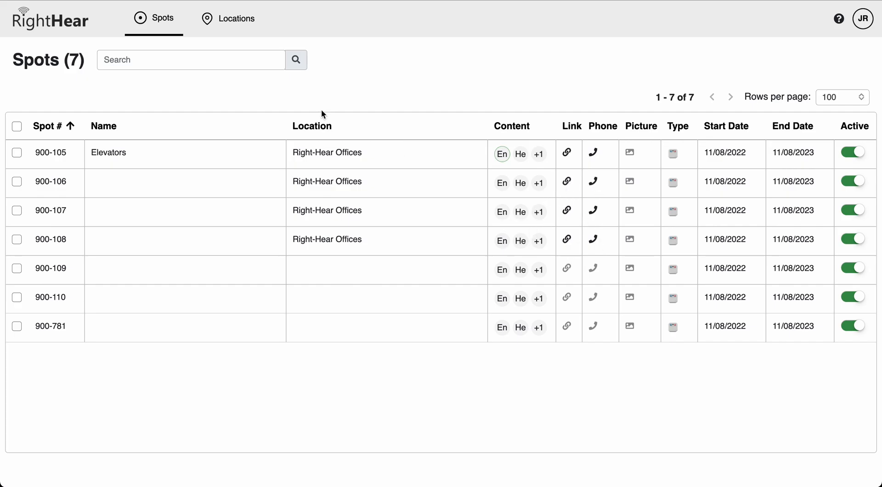
# Open the Right-Hear Offices location's page and select the Elevators spot there.
pyautogui.click(241, 23)
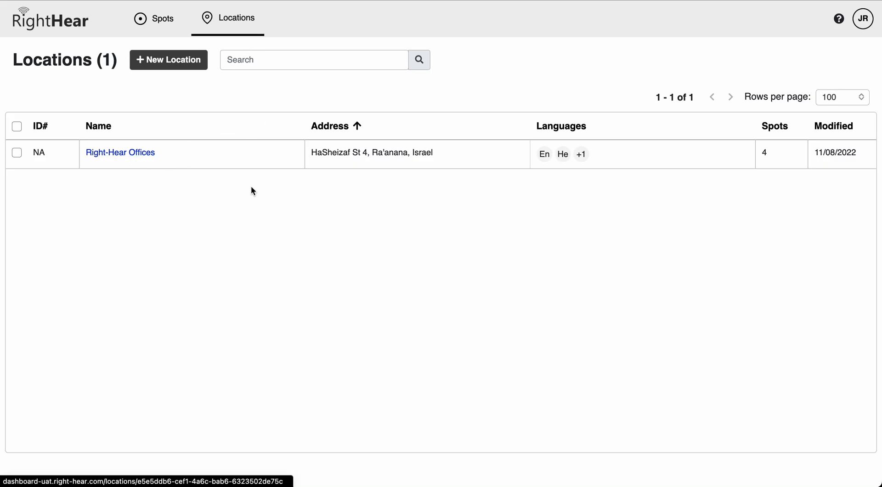
pyautogui.click(142, 153)
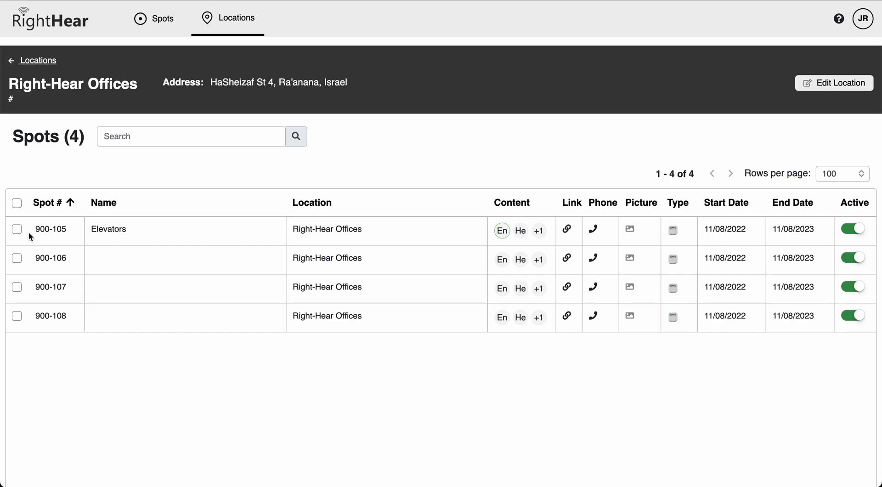
pyautogui.click(17, 231)
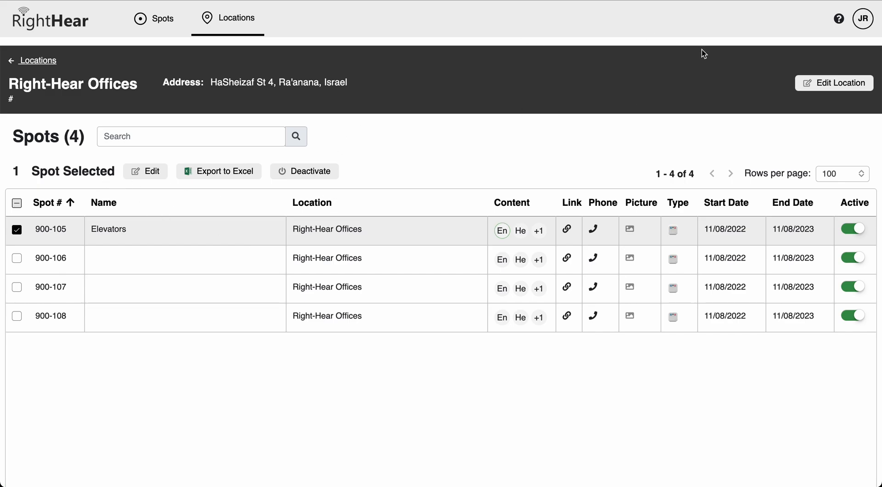
# Review the profile, account and notification settings of the signed-in user, and close the settings without changes.
pyautogui.click(867, 25)
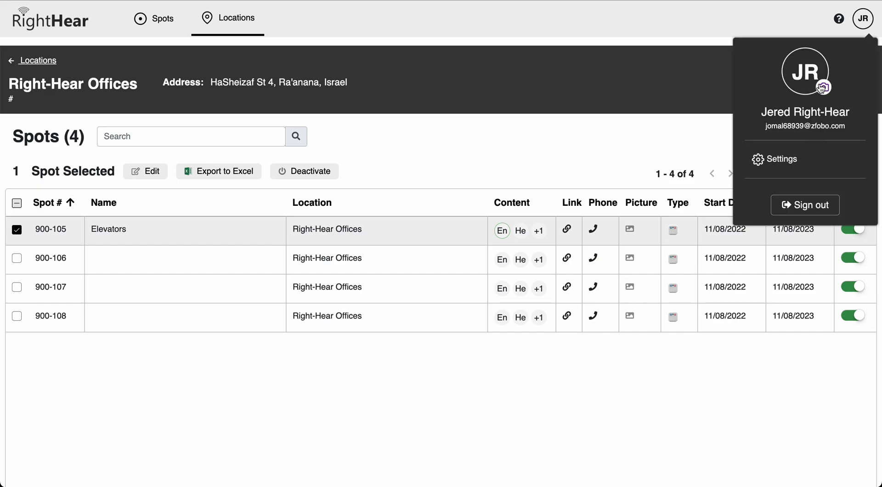
pyautogui.click(776, 160)
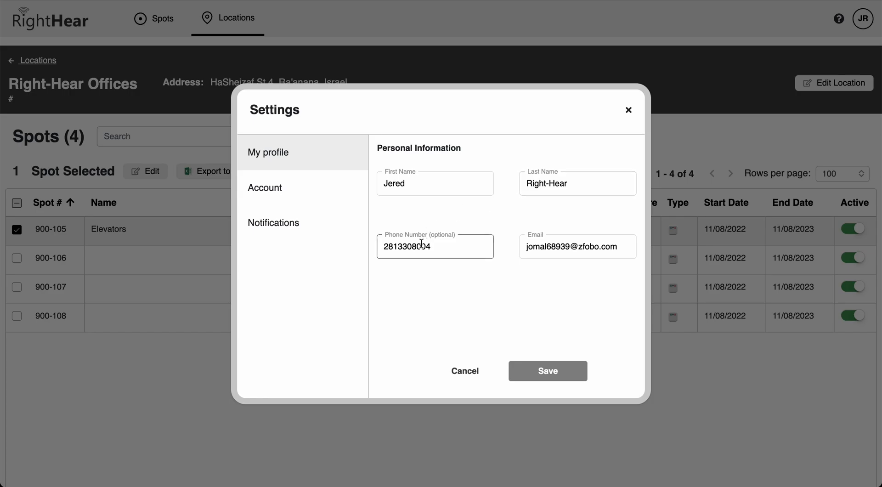
pyautogui.click(288, 185)
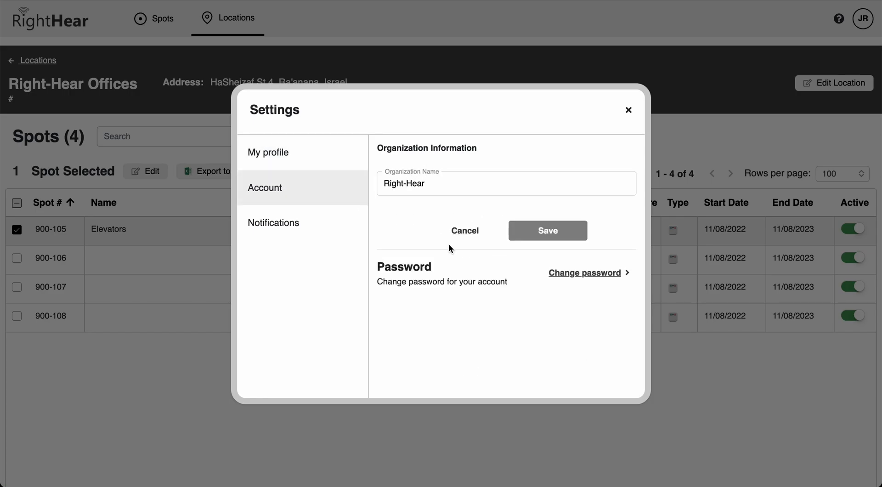
pyautogui.click(268, 219)
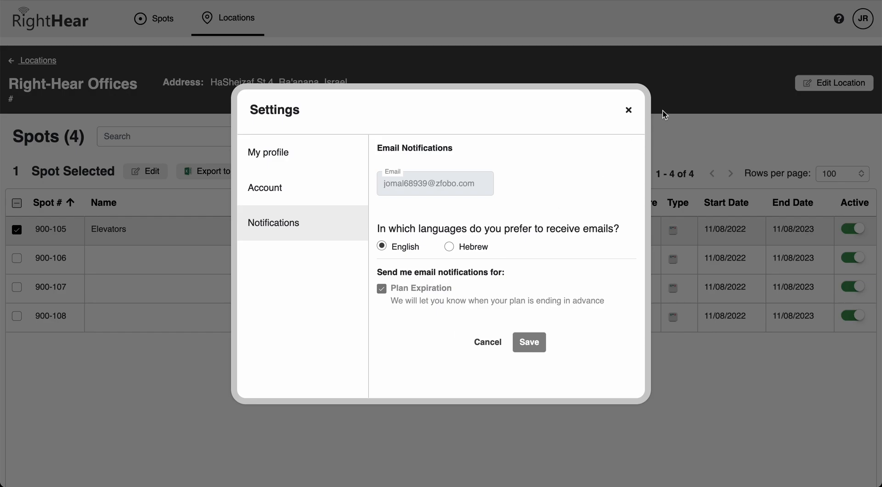
pyautogui.click(628, 110)
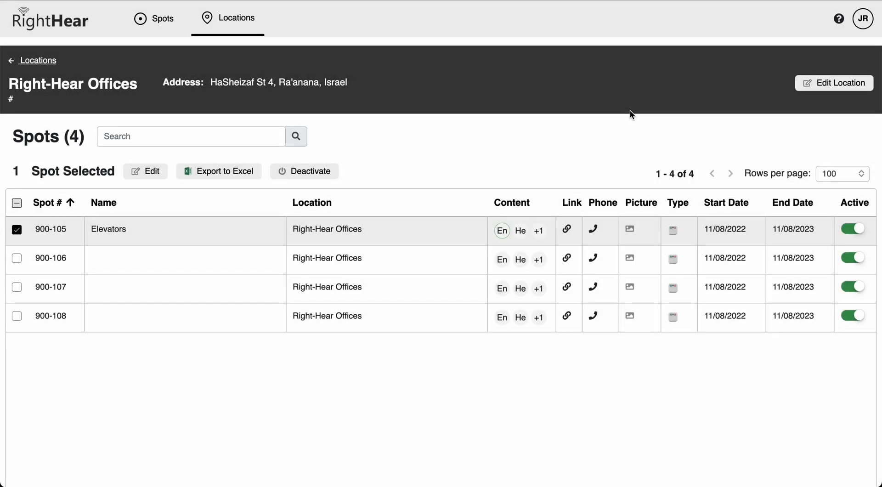
# Return to the list of locations and view the support contact form, closing it without sending a message.
pyautogui.click(34, 60)
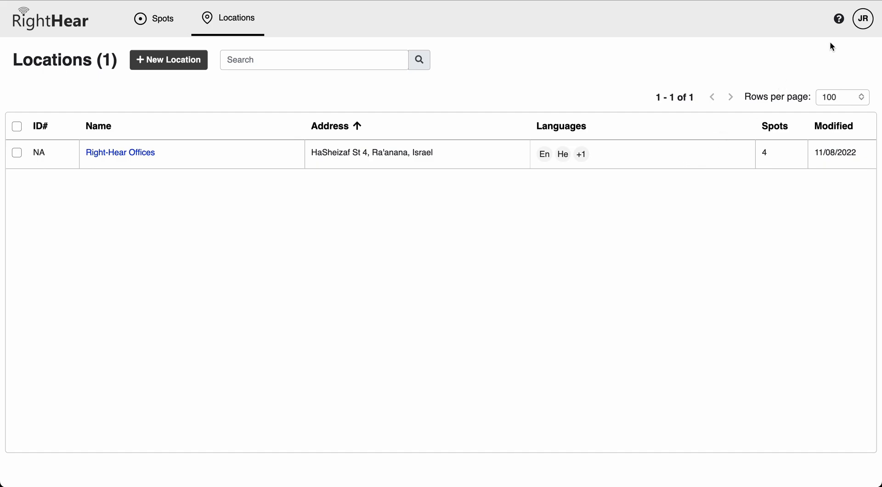
pyautogui.click(839, 22)
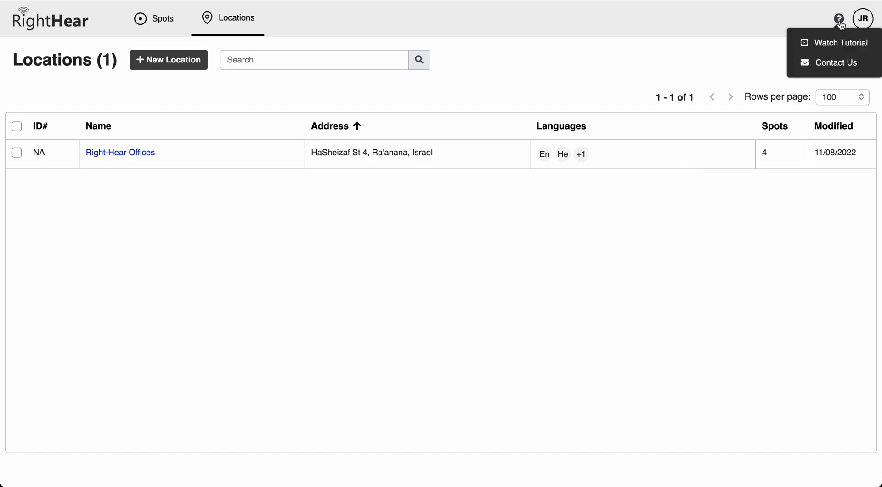
pyautogui.click(835, 68)
pyautogui.click(406, 236)
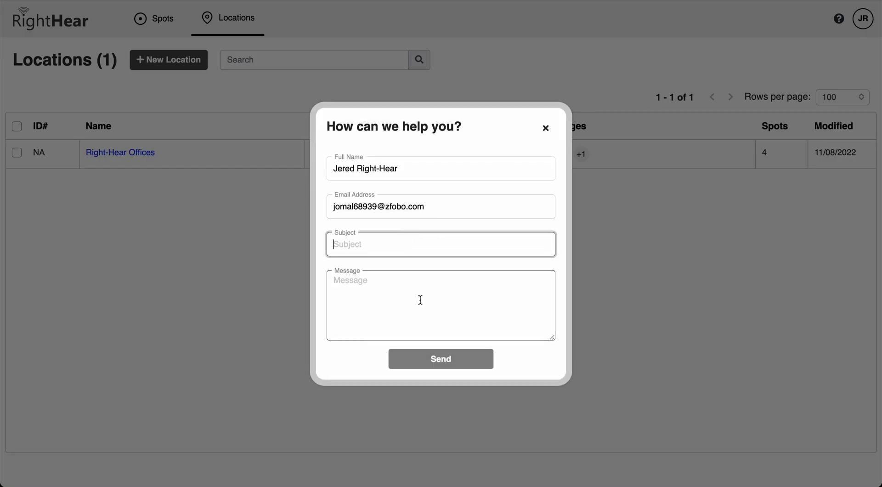
pyautogui.click(549, 132)
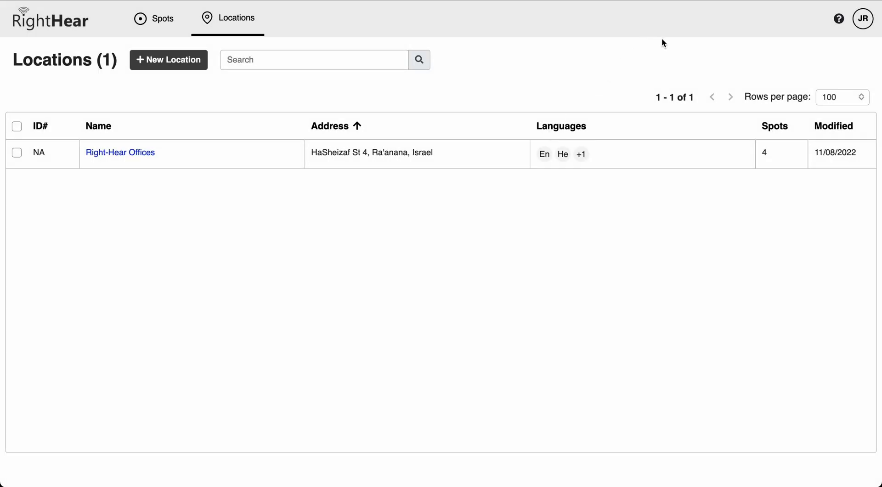